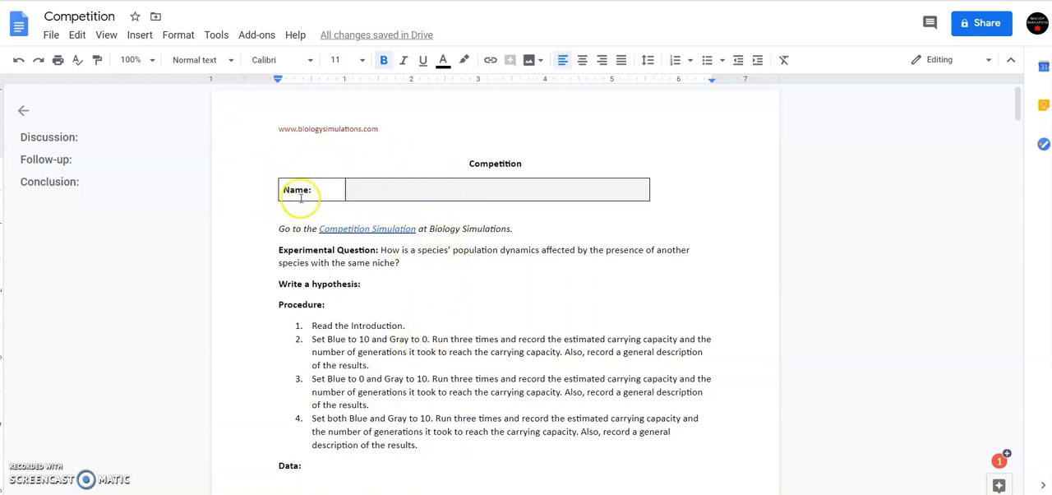
Add a blank line below "Write a hypothesis:" and insert a table with two columns and one row there.
left_click(386, 191)
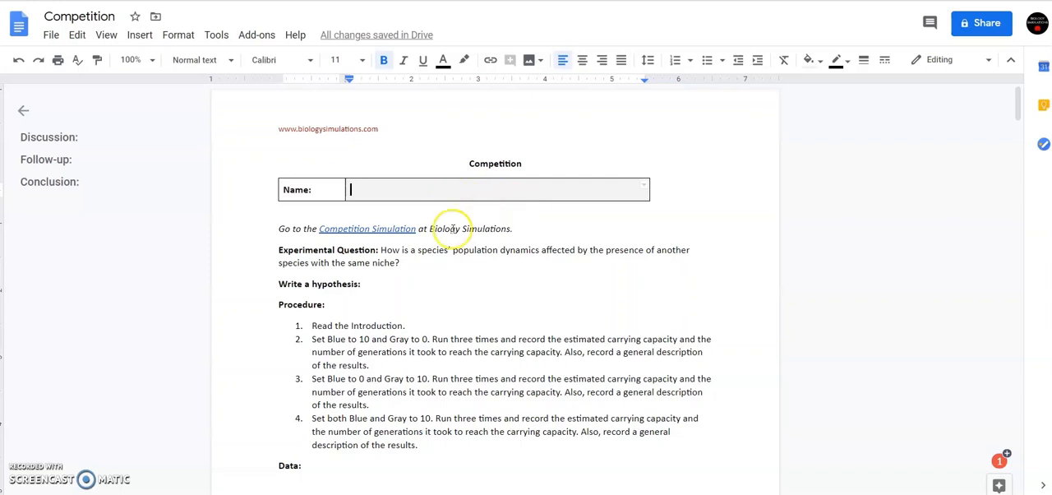
left_click(378, 285)
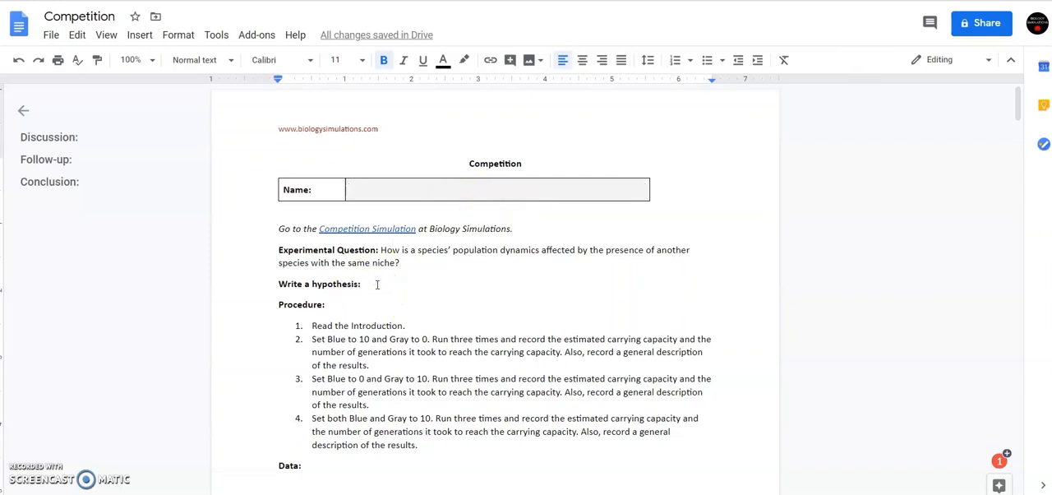
key("Return")
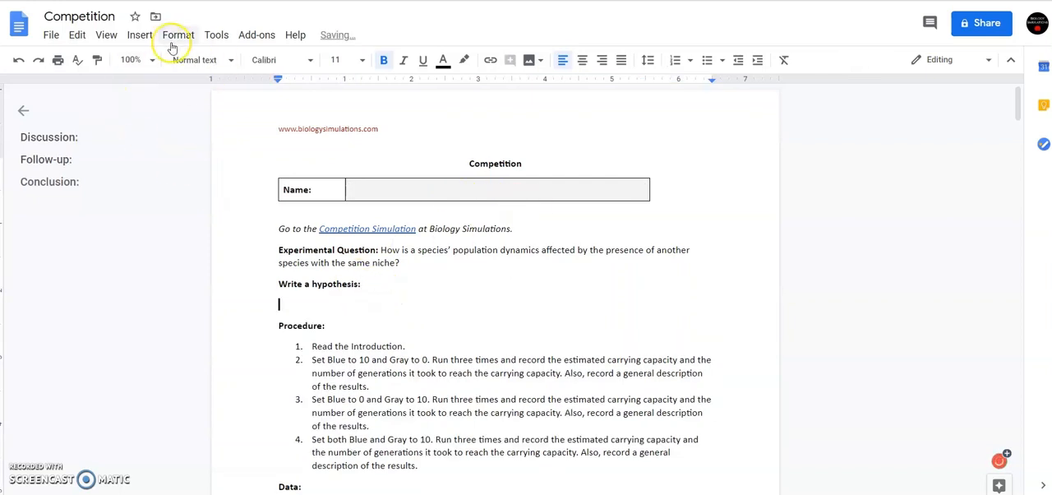
left_click(146, 39)
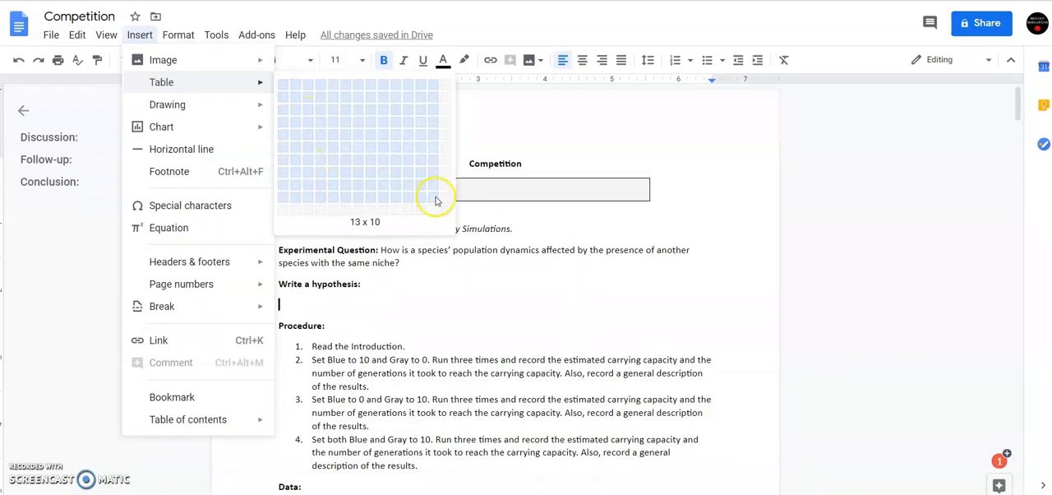
left_click(297, 91)
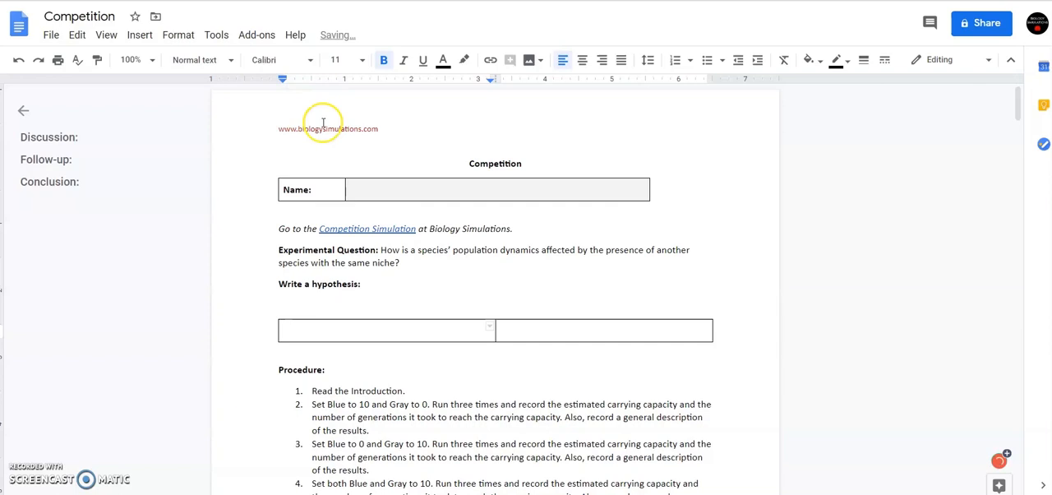
Move the "Write a hypothesis:" label into the new table's first cell and narrow that column to fit the label.
left_click_drag(279, 285, 360, 289)
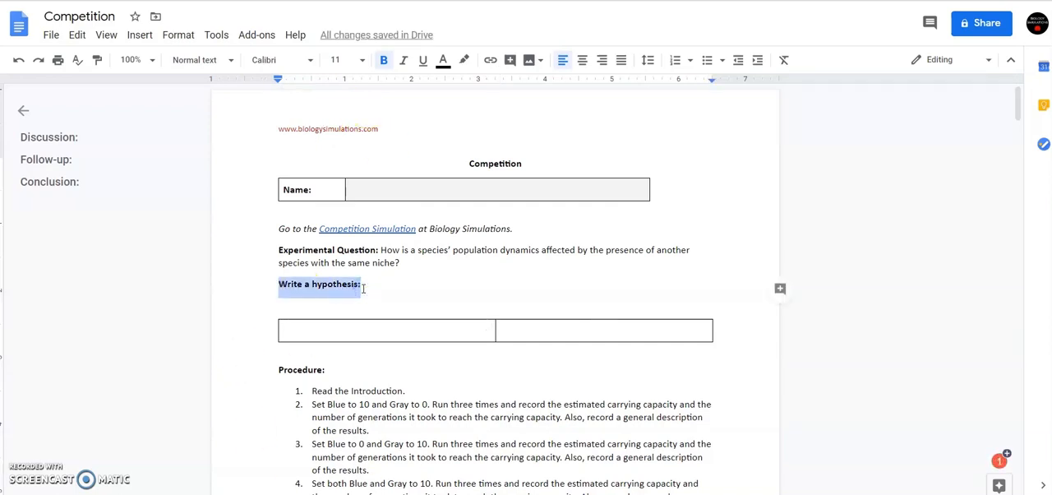
key("ctrl+x")
left_click(319, 331)
key("ctrl+v")
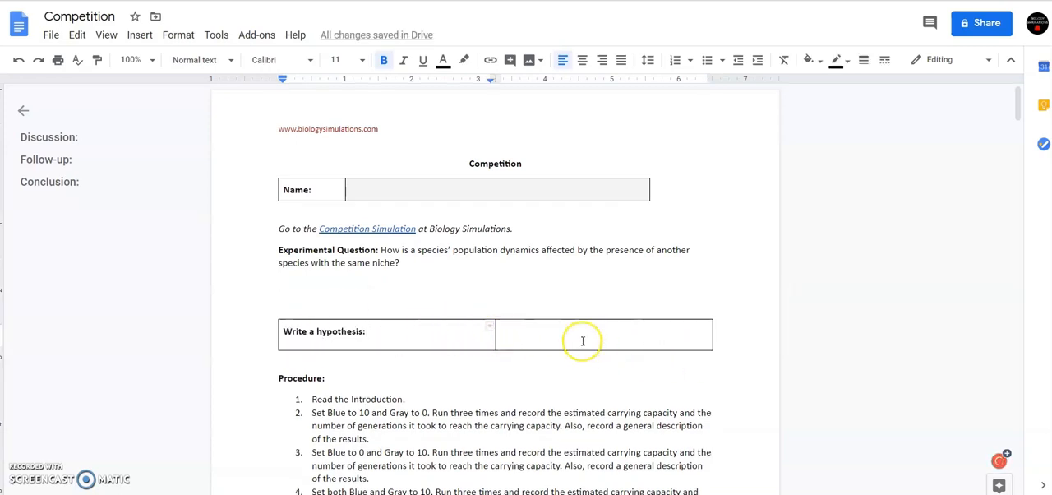
left_click_drag(496, 339, 383, 334)
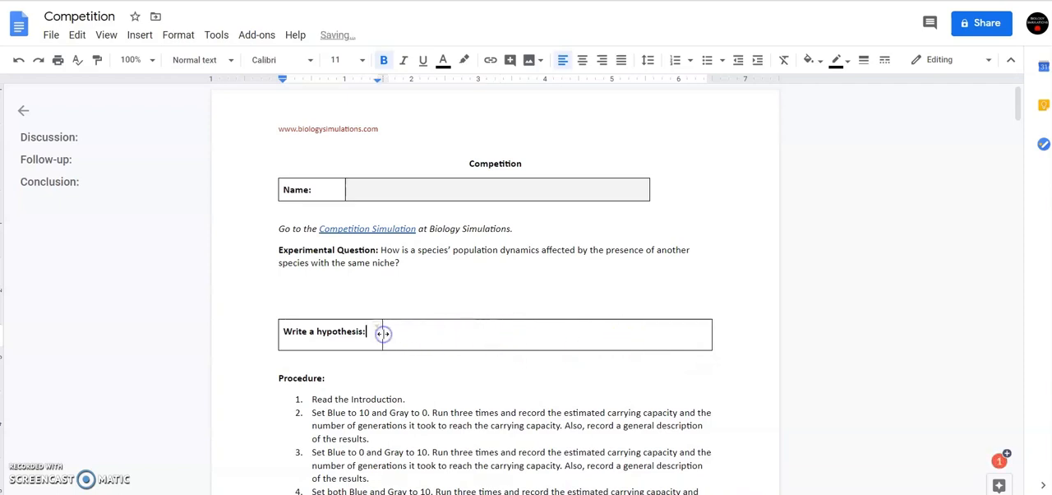
Shade the empty answer cell beside "Write a hypothesis:" with a very light gray background.
left_click(444, 330)
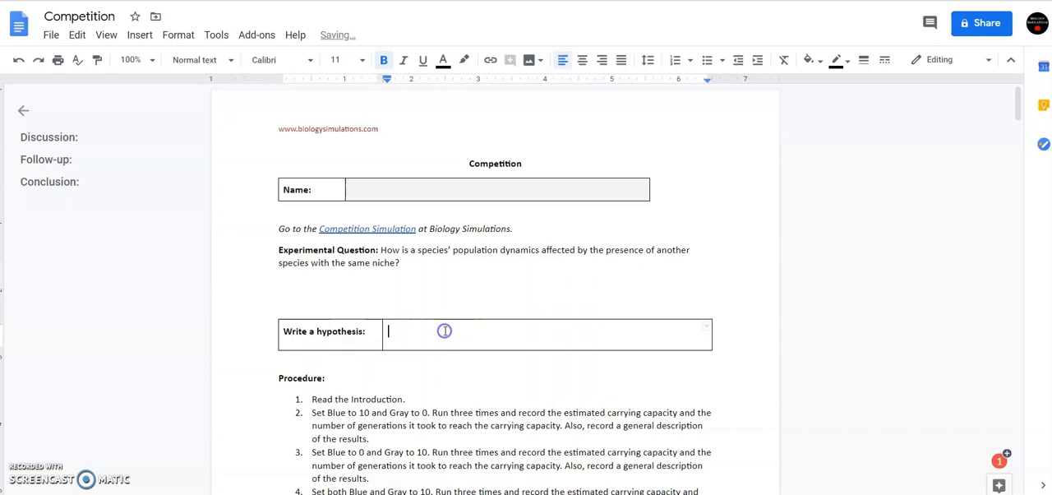
left_click(810, 59)
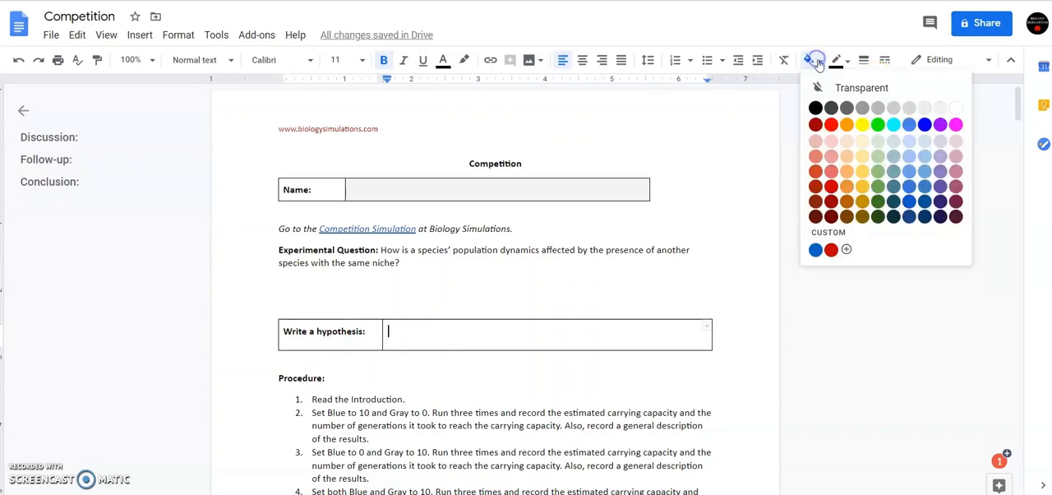
left_click(938, 108)
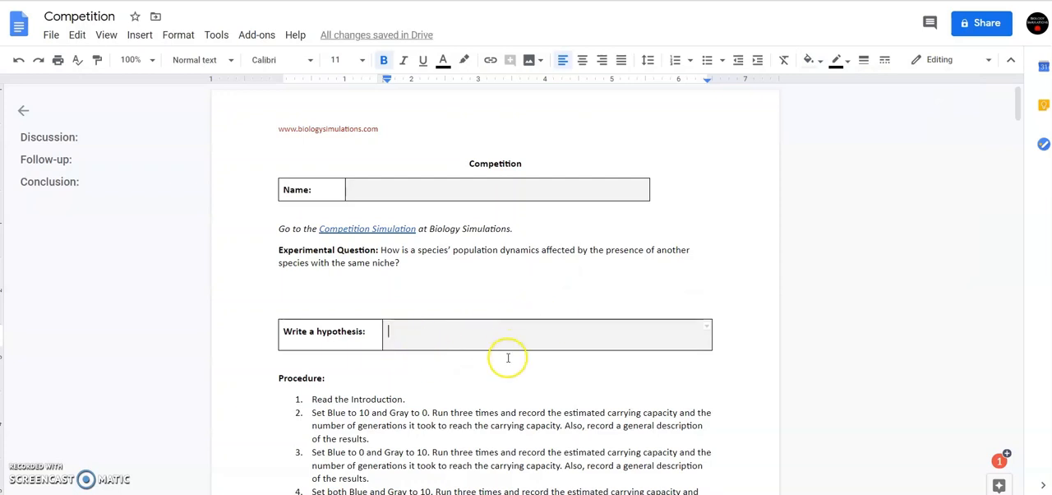
Remove the blank lines between the experimental question and the hypothesis table.
left_click(382, 298)
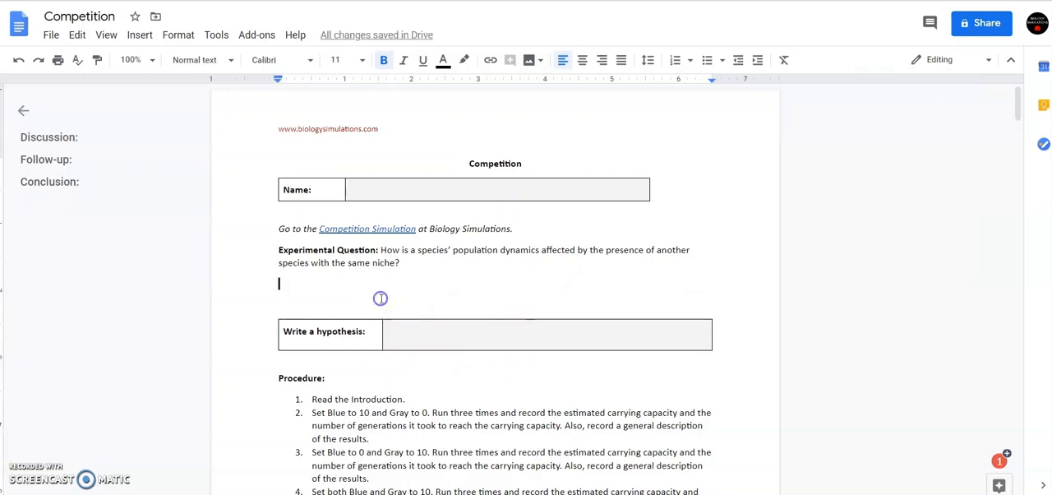
key("BackSpace")
key("Down")
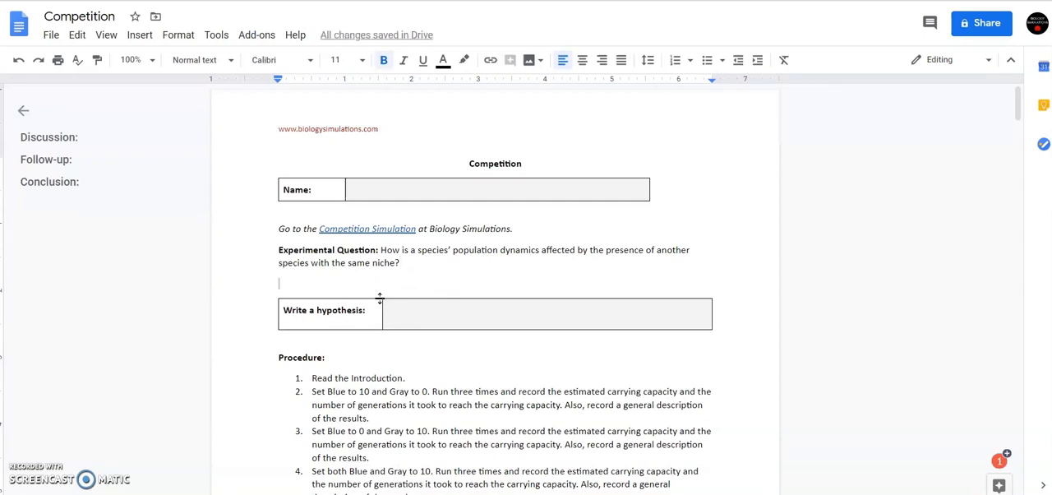
key("BackSpace")
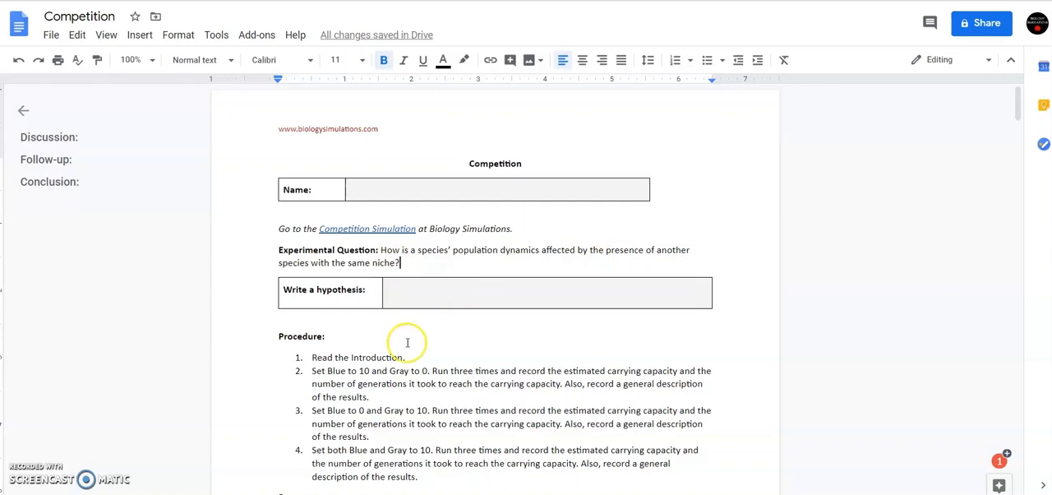
left_click(317, 329)
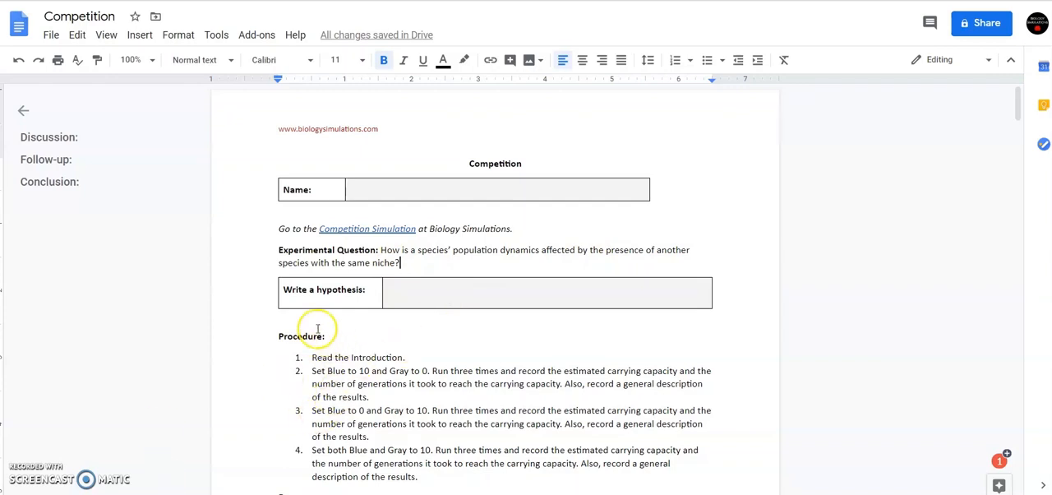
key("Delete")
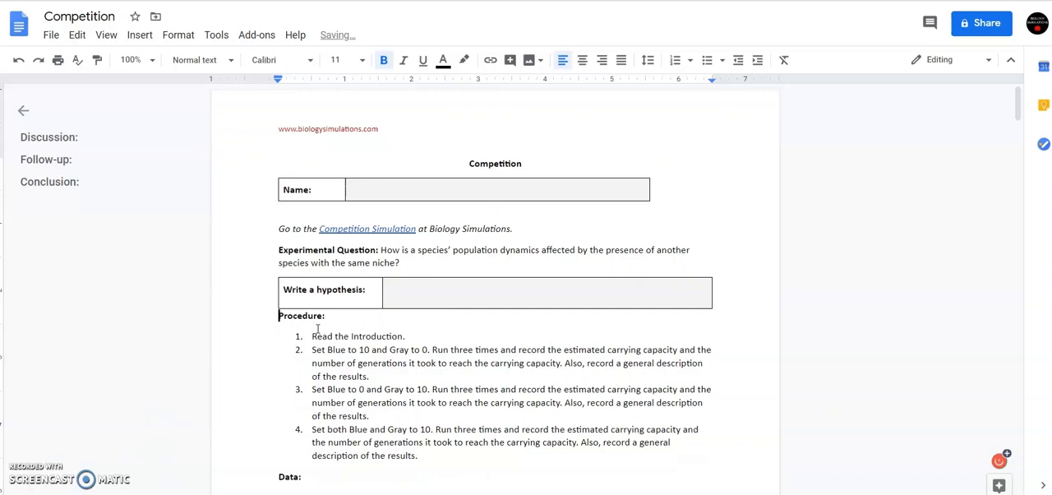
key("Return")
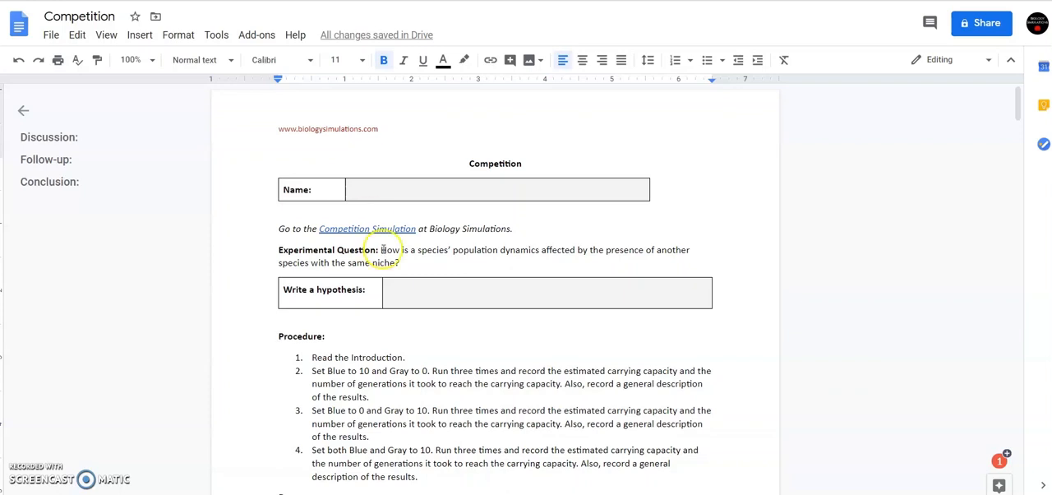
Insert a table with three columns and four rows under the "Data:" heading, without a blank line between them.
scroll(464, 267, "down", 2)
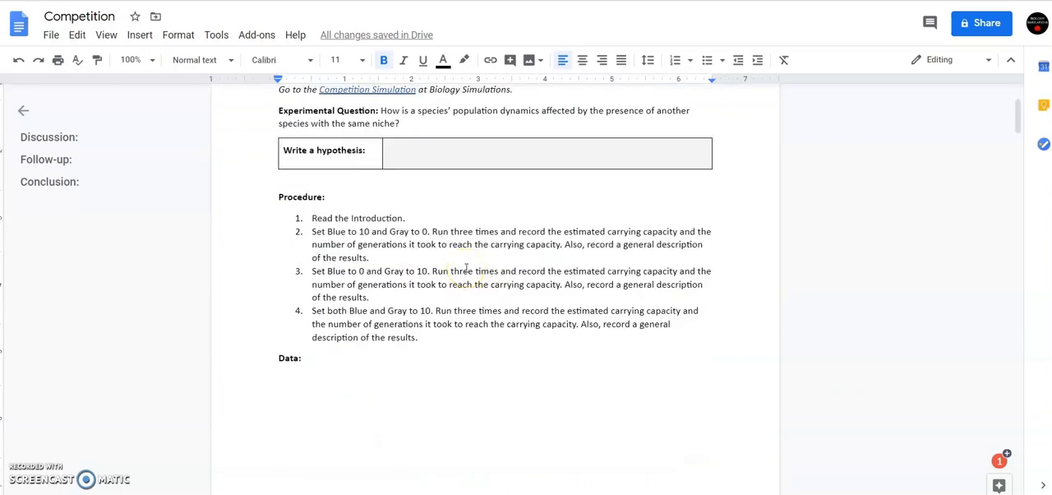
scroll(466, 269, "down", 1)
left_click(313, 289)
left_click(286, 300)
left_click(317, 288)
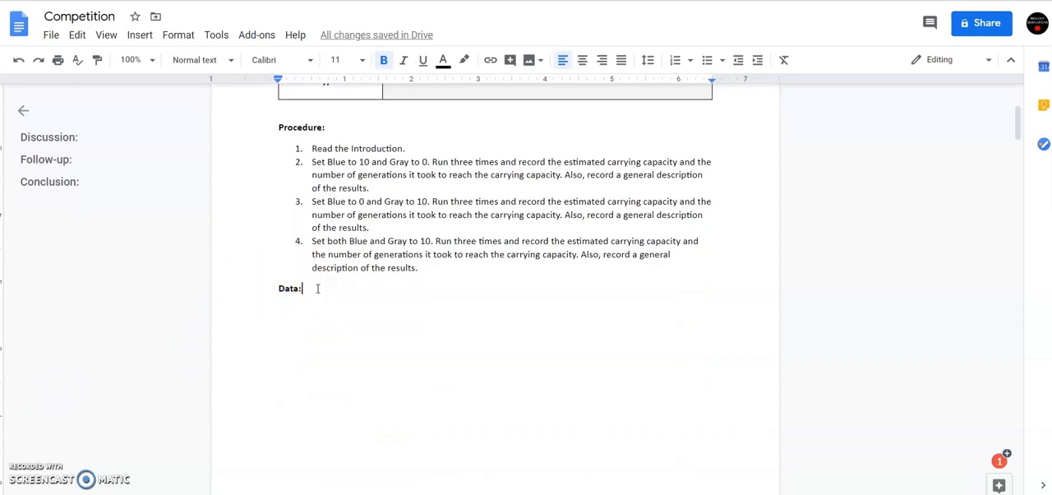
key("Return")
scroll(258, 123, "down", 2)
left_click(140, 34)
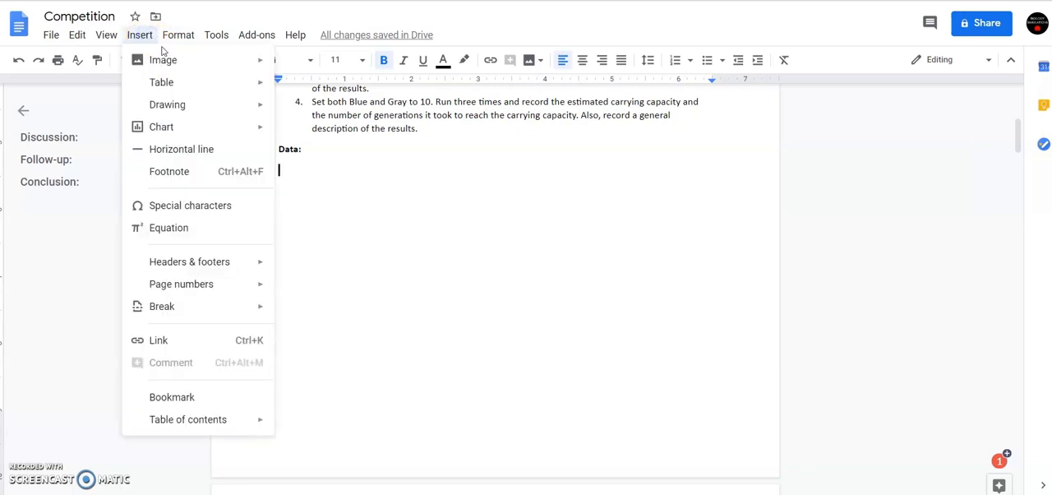
mouse_move(172, 80)
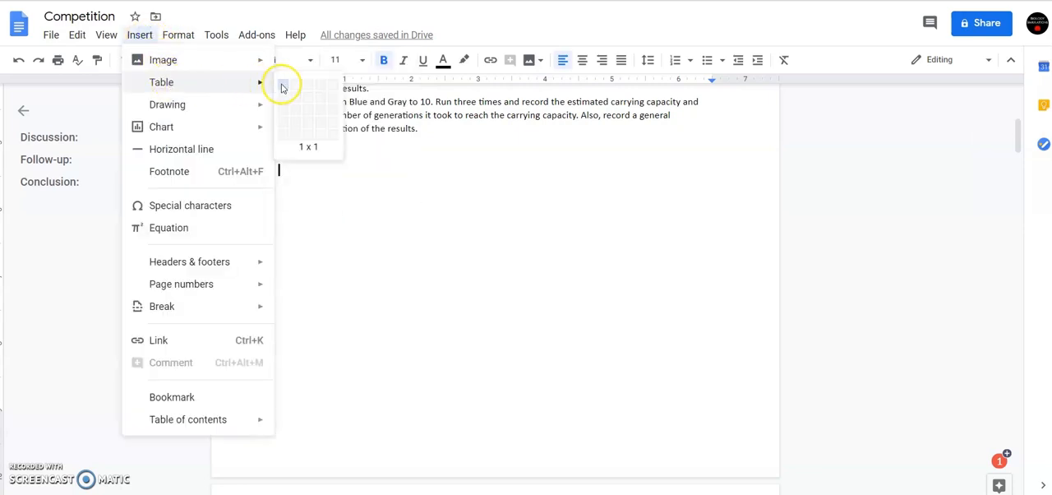
left_click(307, 123)
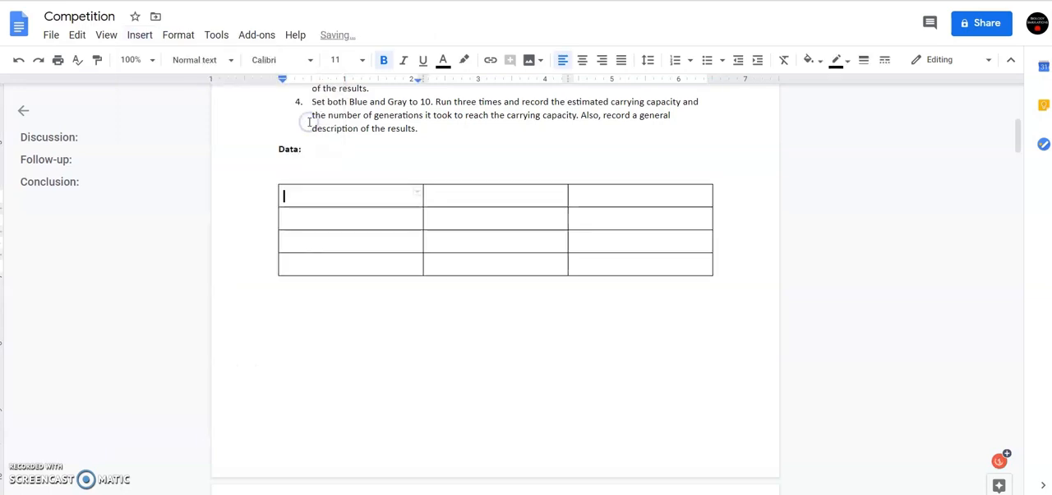
left_click(299, 171)
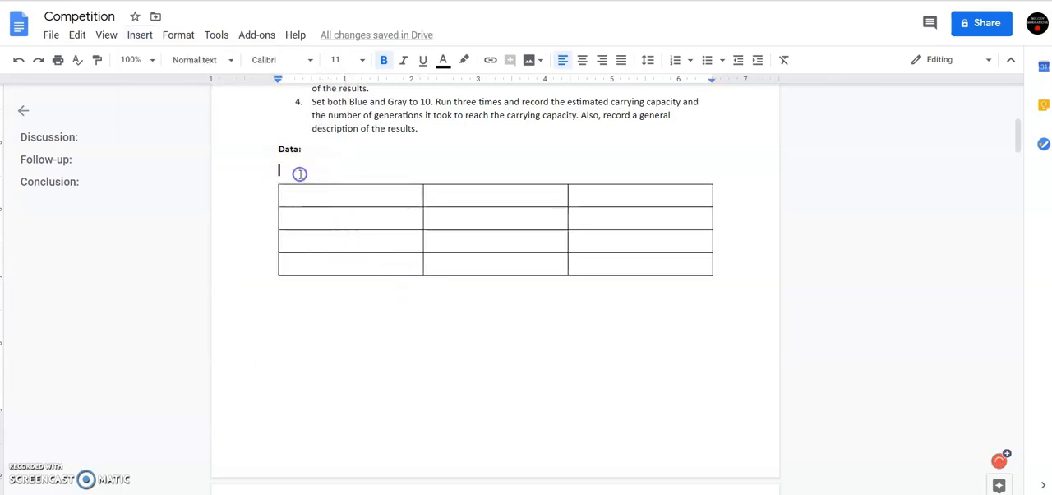
key("BackSpace")
Enter "Blue Alone" in the data table's first cell and make it italic.
left_click(302, 177)
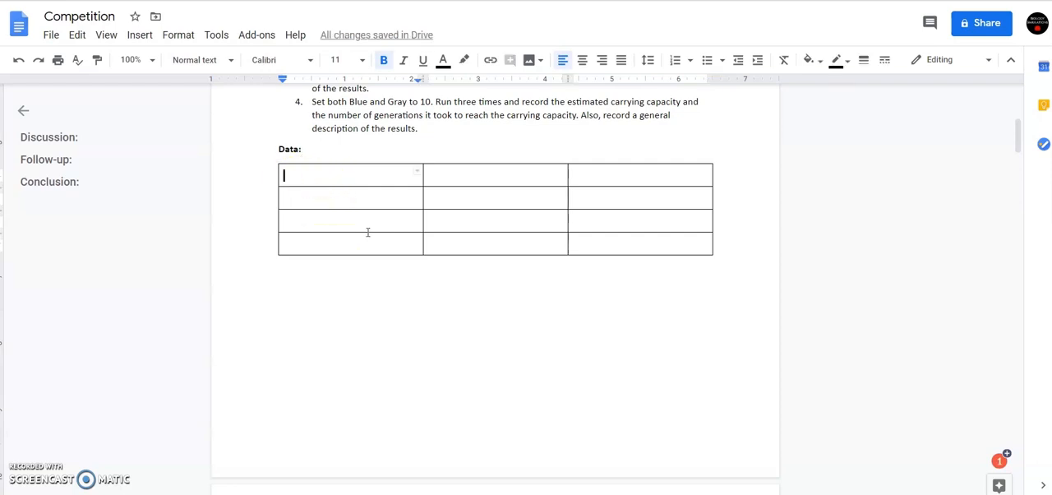
type("Blue Alone")
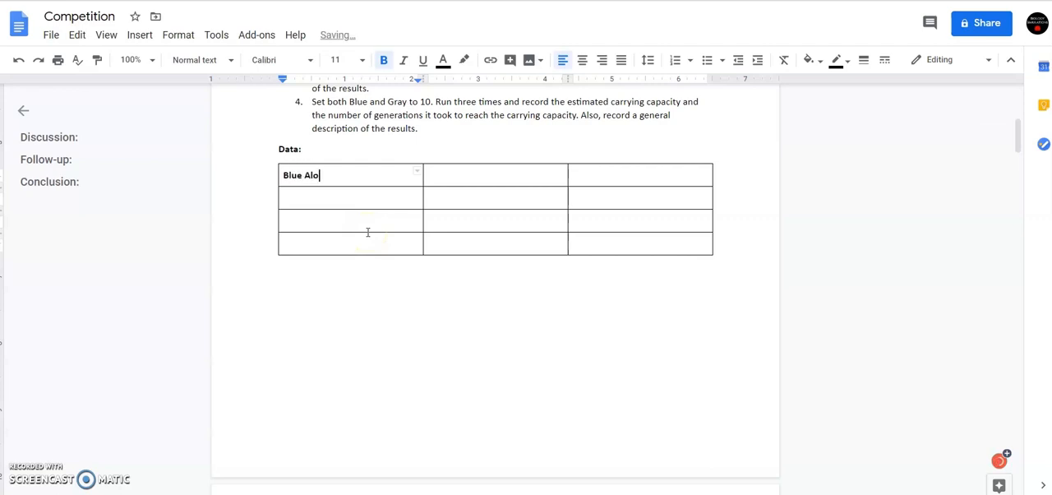
left_click(355, 176)
left_click_drag(356, 176, 275, 178)
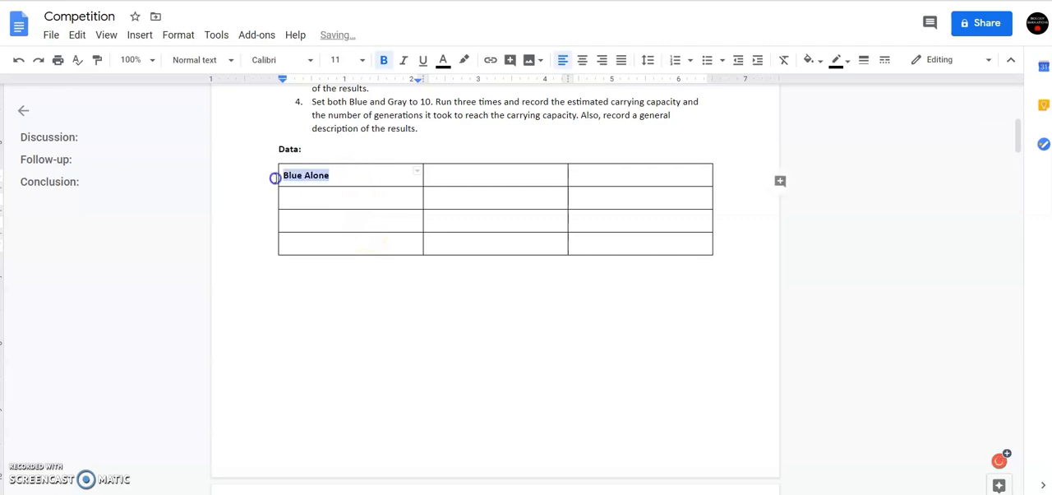
left_click(404, 64)
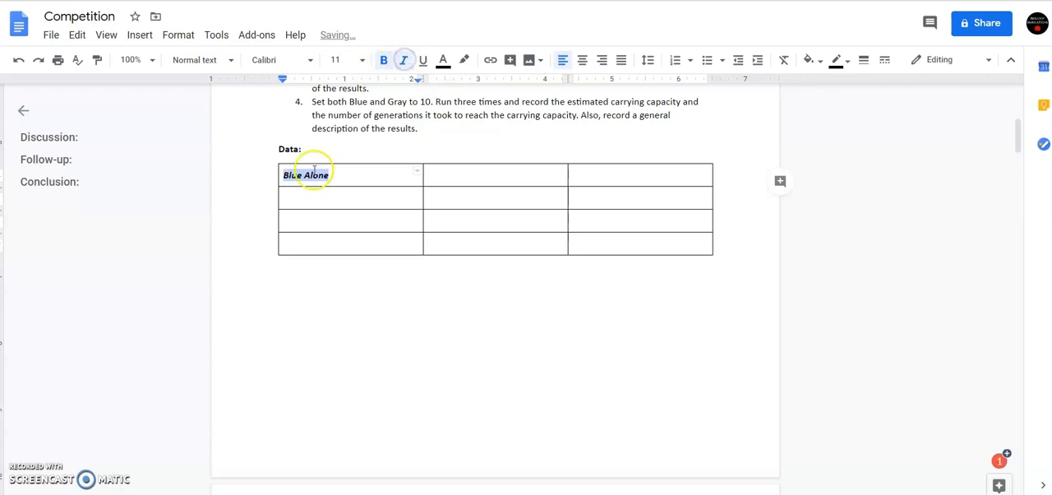
Label the three rows below "Blue Alone" as "Trial 1", "Trial 2" and "Trial 3".
left_click(307, 201)
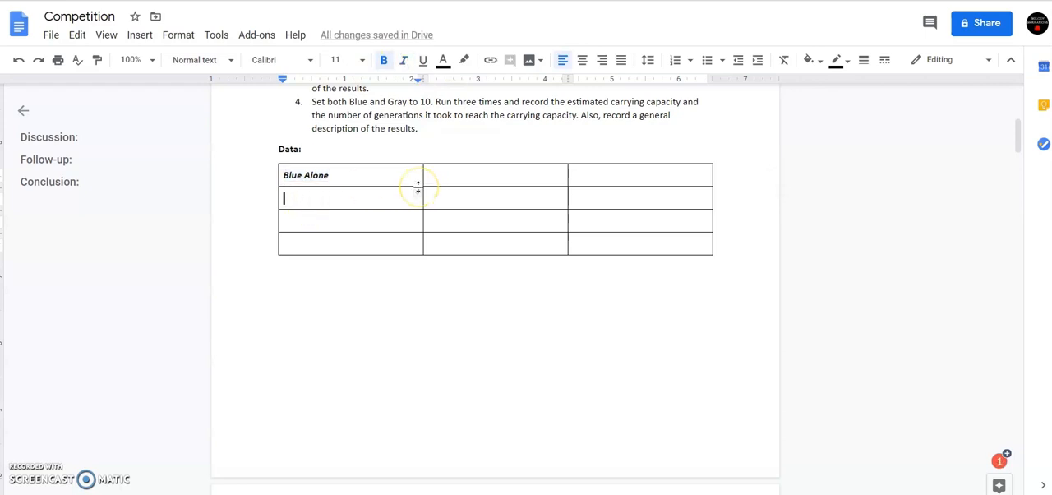
type("Trial 1")
key("Down")
type("Trial")
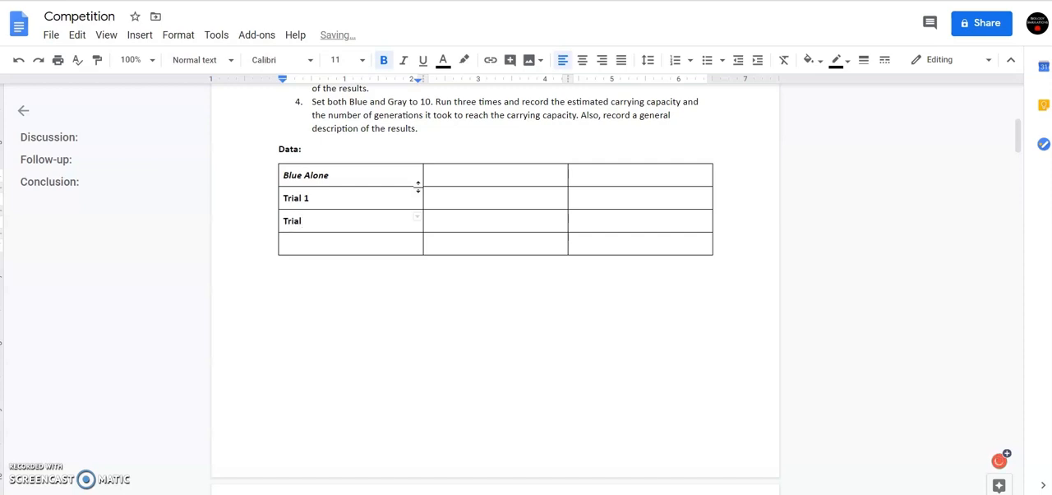
type(" 2")
key("Down")
type("Tria")
Enter the column headings "Carrying Capacity" and "Time to reach carrying capacity", and narrow the data table's first column.
left_click(507, 175)
scroll(514, 214, "up", 1)
type("Ca")
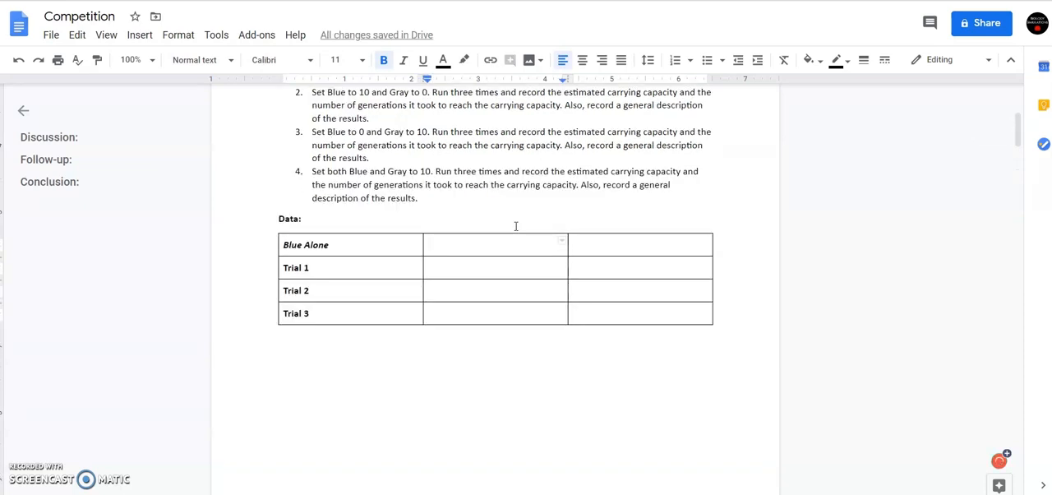
type("rrying Capacity")
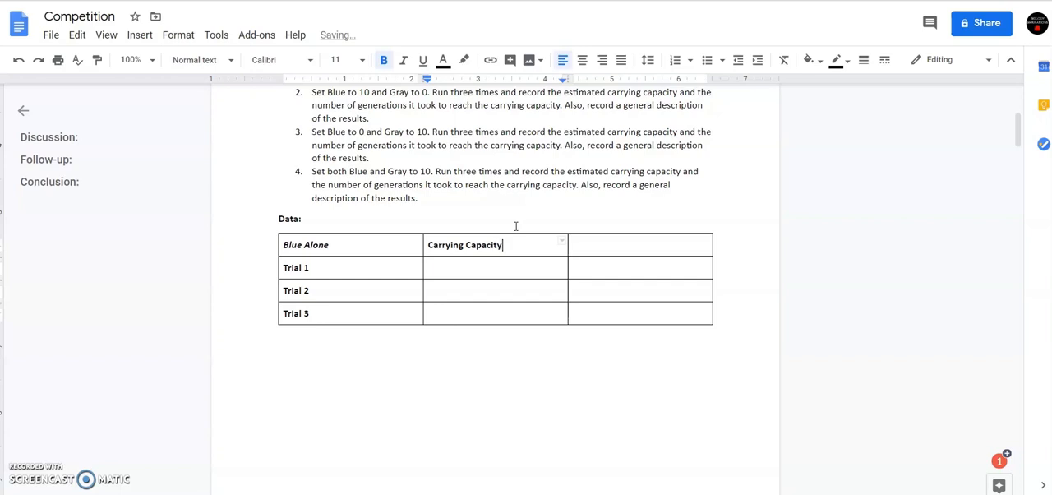
key("Tab")
type("Time to reach carrying capacity")
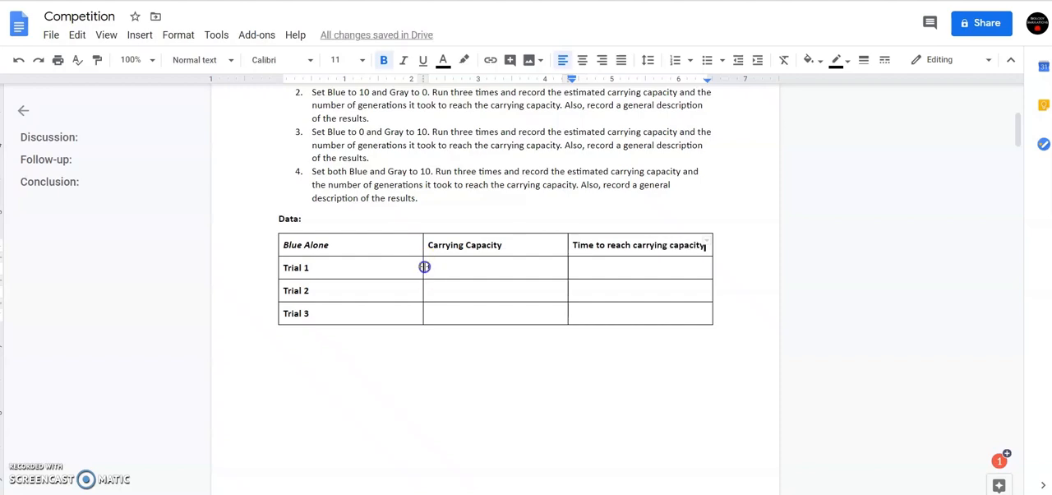
left_click_drag(424, 267, 361, 271)
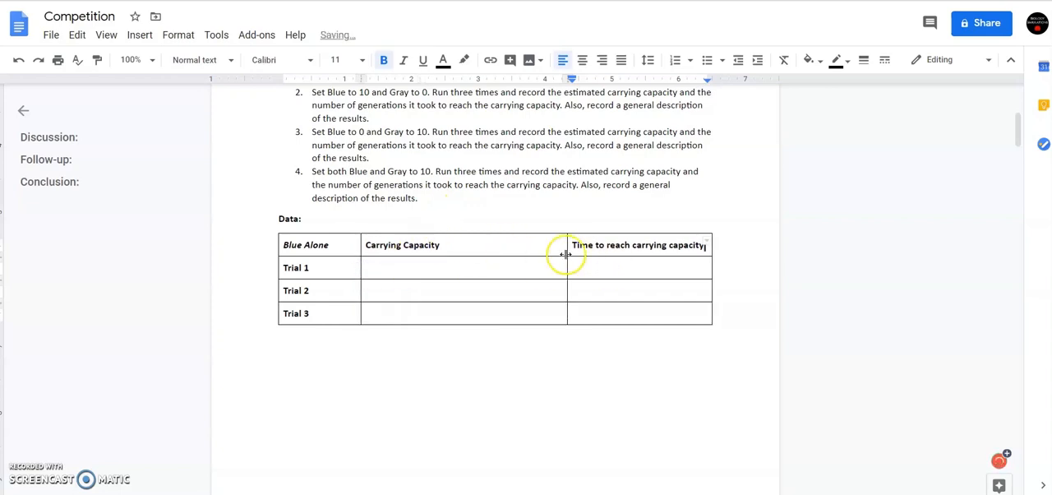
Set the "Carrying Capacity" and "Time to reach carrying capacity" columns to 2.5 inches wide and center the data table on the page.
left_click_drag(367, 245, 662, 313)
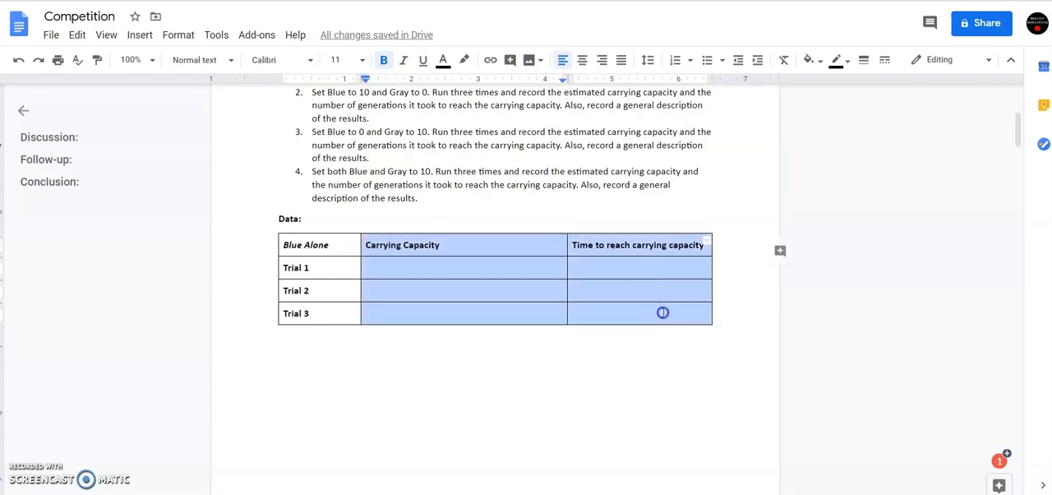
right_click(470, 269)
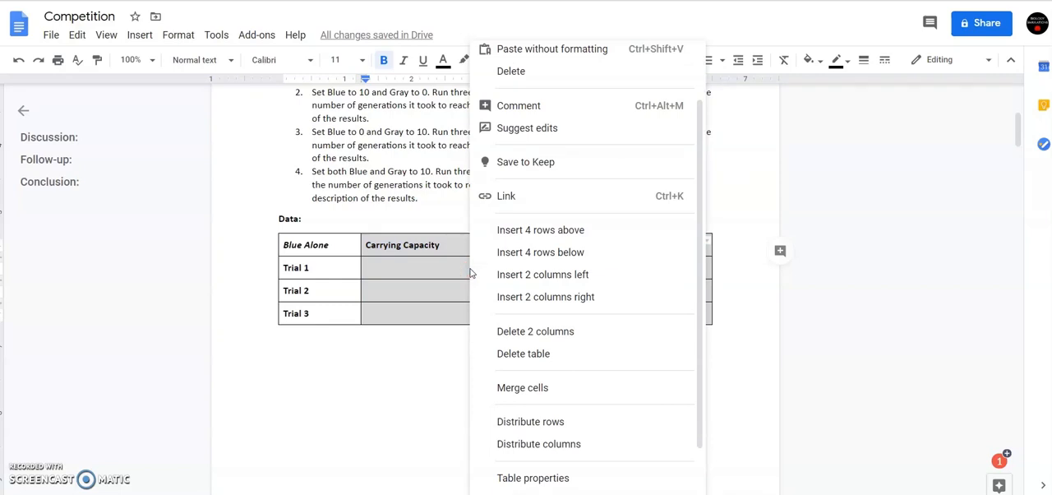
left_click(526, 478)
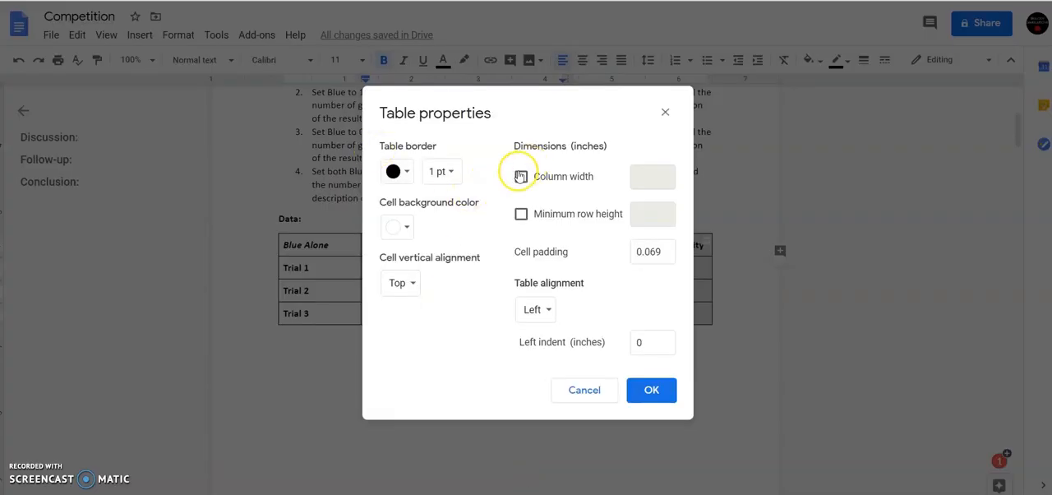
left_click(522, 177)
left_click(658, 180)
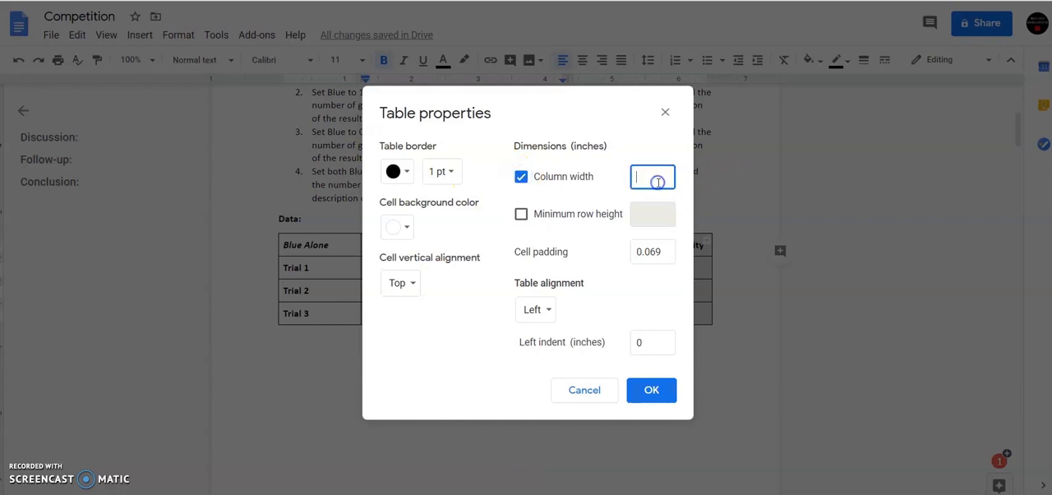
type("2.5")
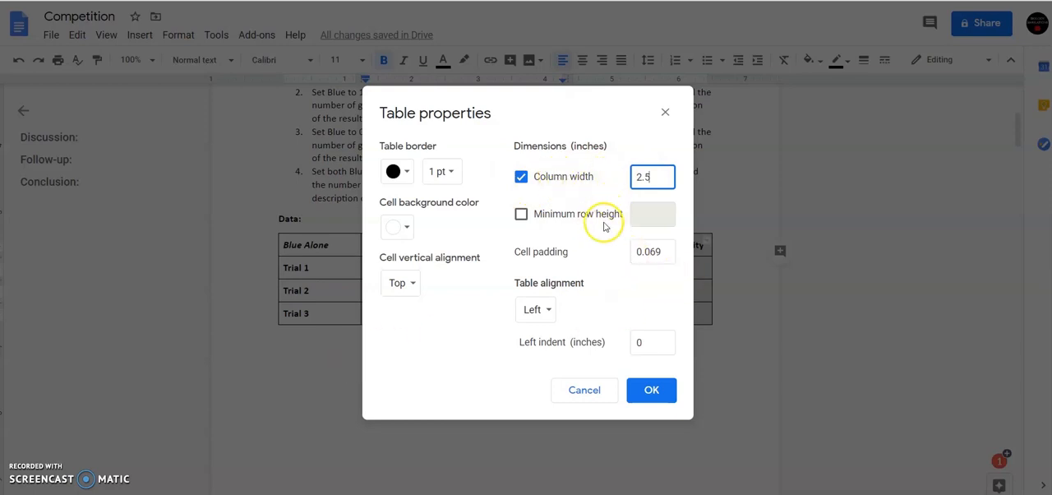
left_click(549, 311)
left_click(556, 332)
left_click(650, 399)
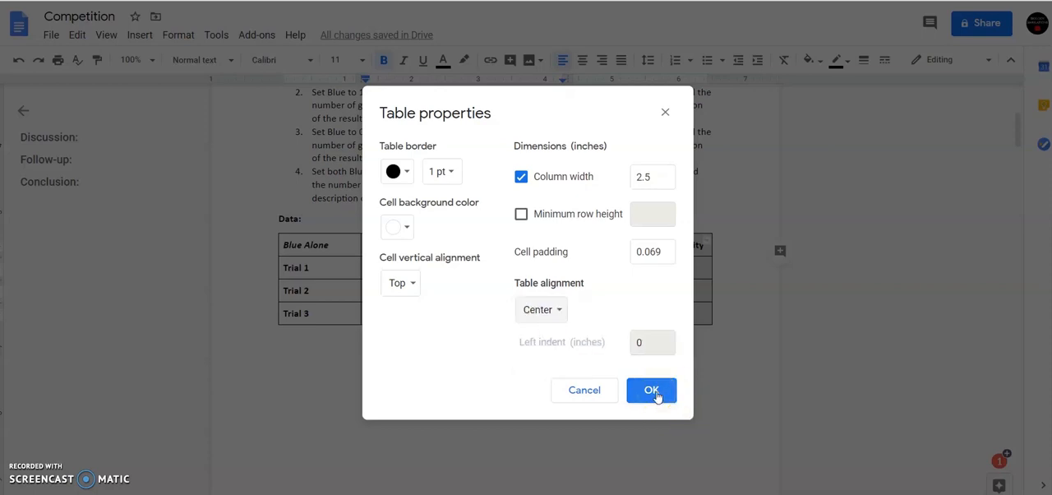
left_click(654, 395)
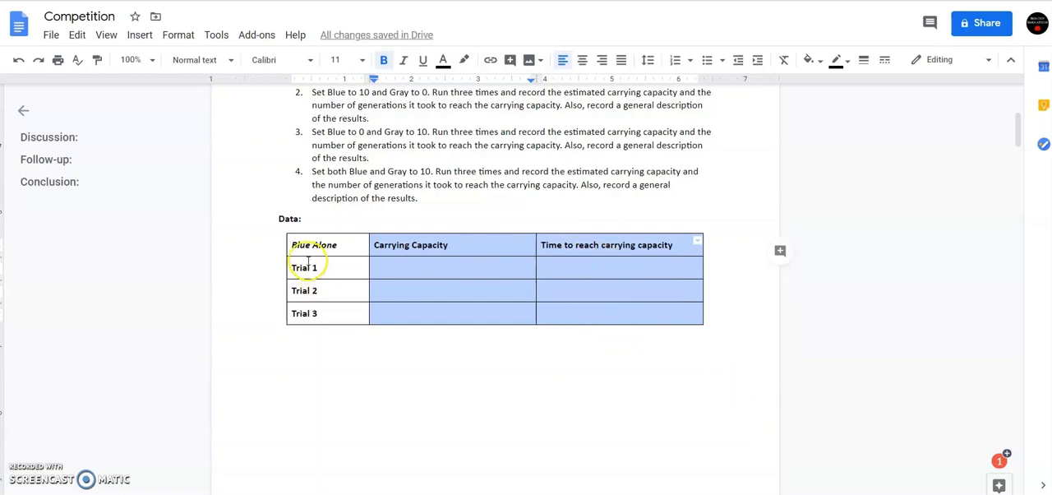
Center the text in all cells of the "Blue Alone" data table.
left_click_drag(290, 245, 646, 308)
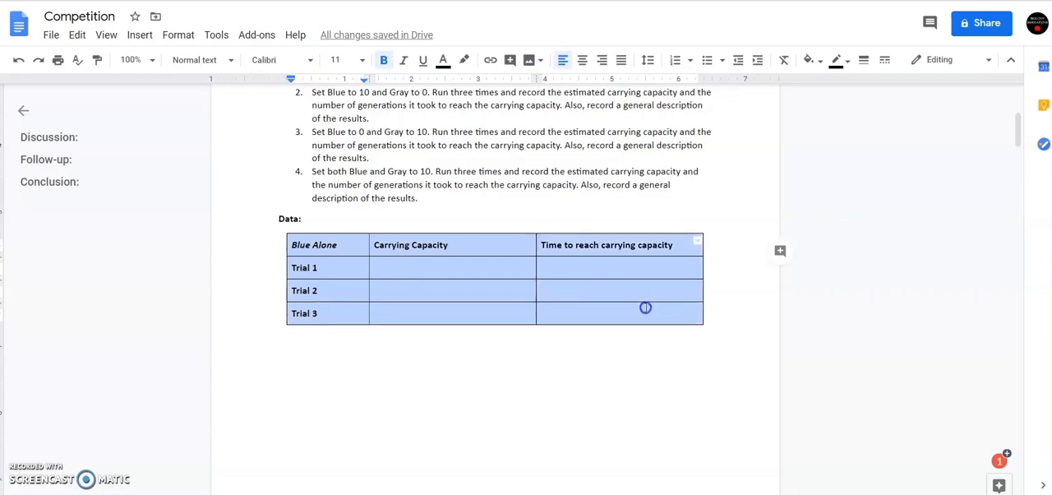
left_click(582, 60)
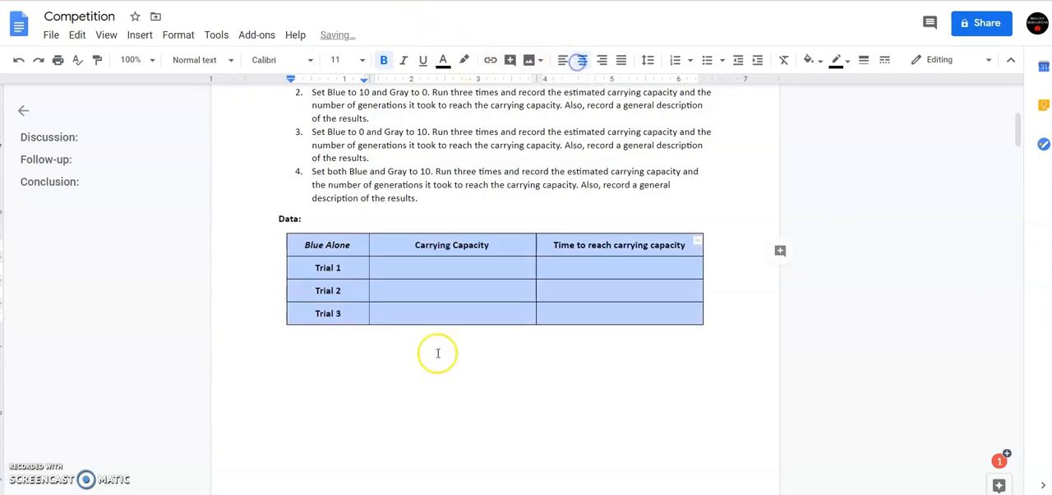
left_click(322, 219)
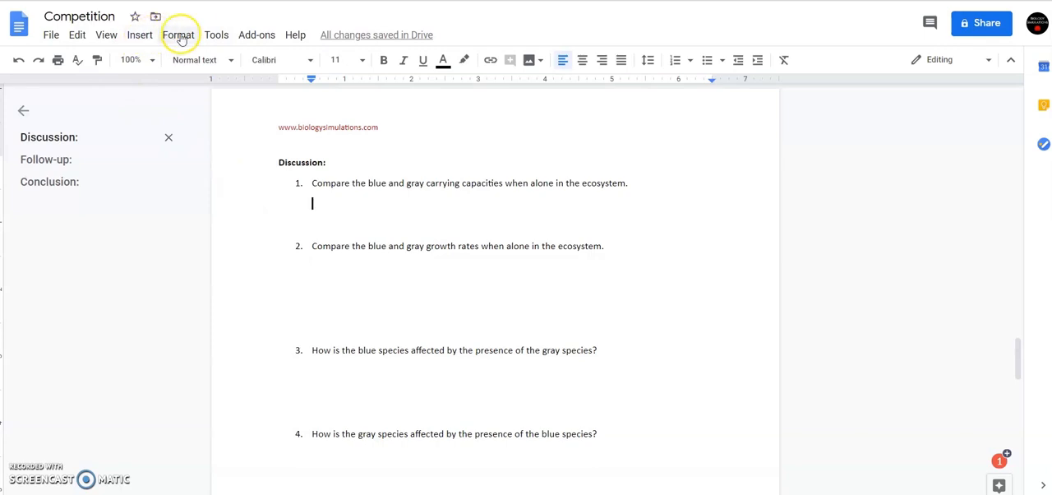
Insert a 1 x 1 table directly under Discussion question 1, without a blank line between them.
left_click(169, 36)
mouse_move(140, 35)
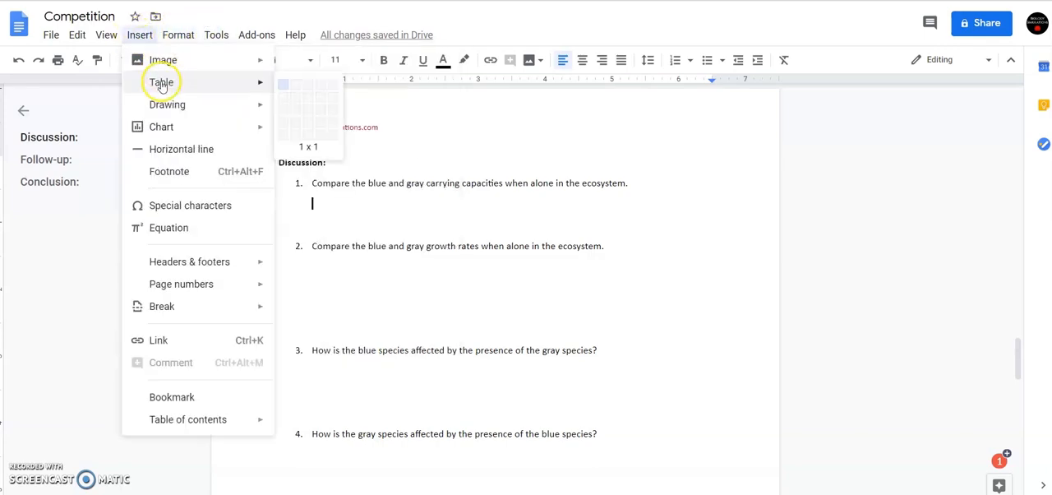
mouse_move(247, 82)
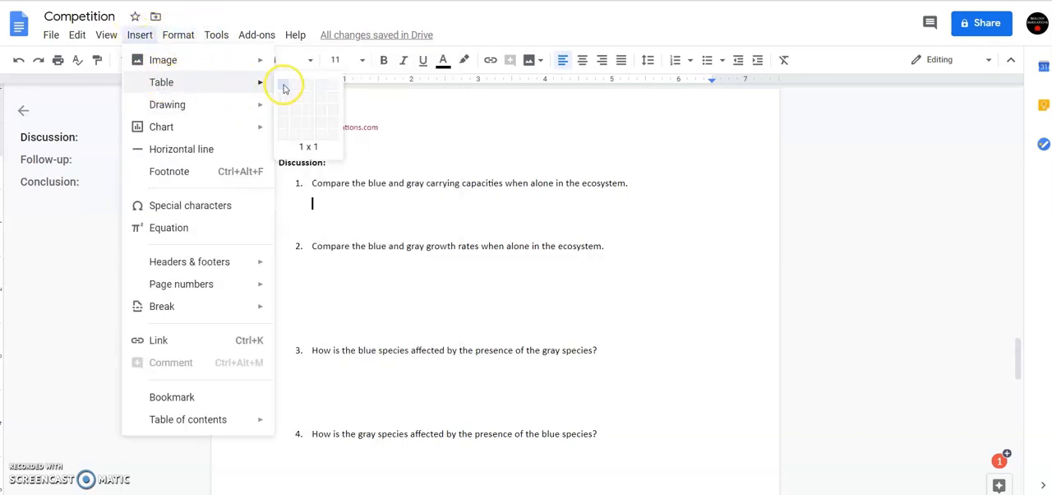
left_click(284, 88)
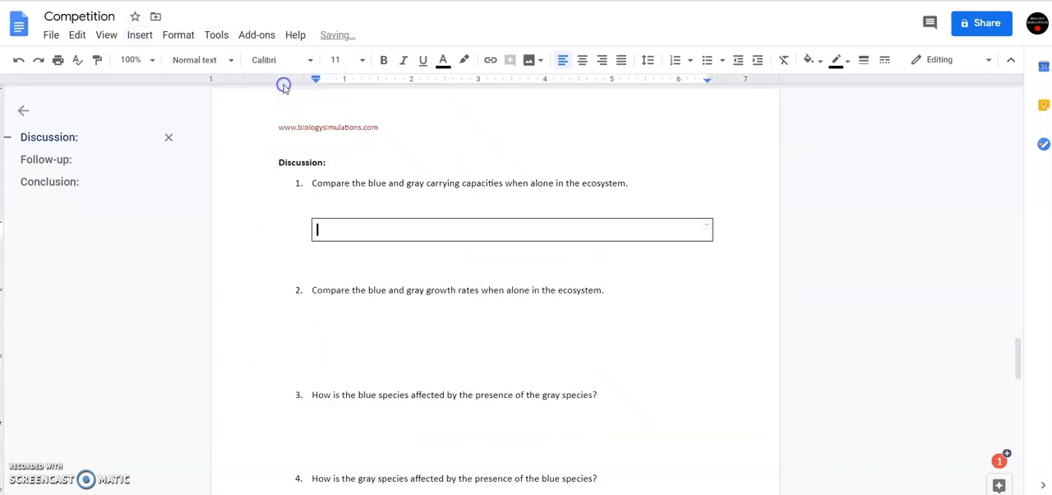
double_click(380, 206)
key("BackSpace")
key("BackSpace")
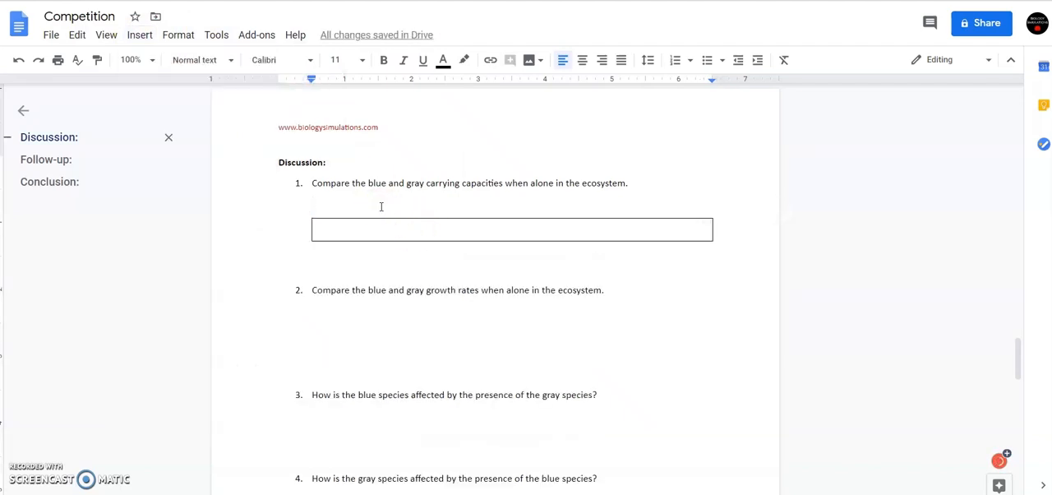
key("BackSpace")
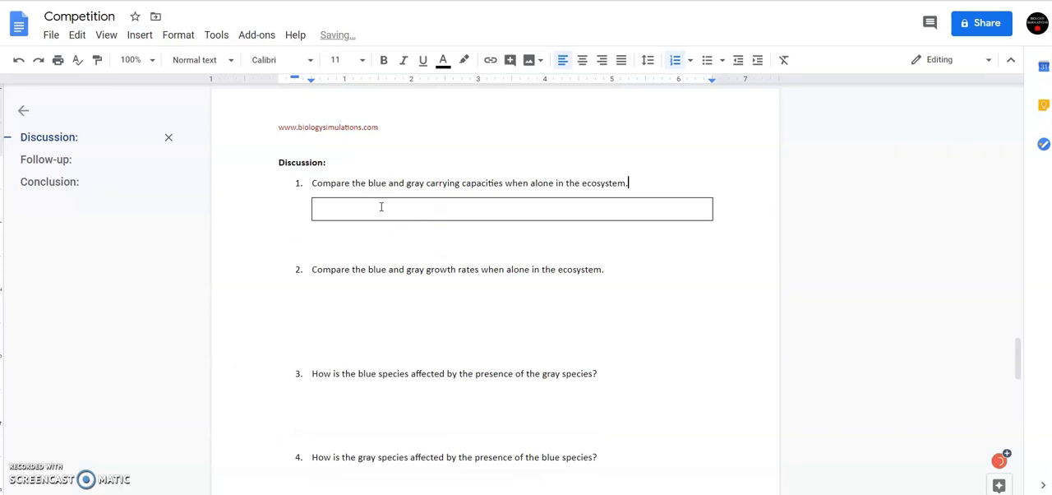
Enter the sample text "student", "answers" and "here" on three lines in the answer box under question 1.
left_click(380, 206)
type("s")
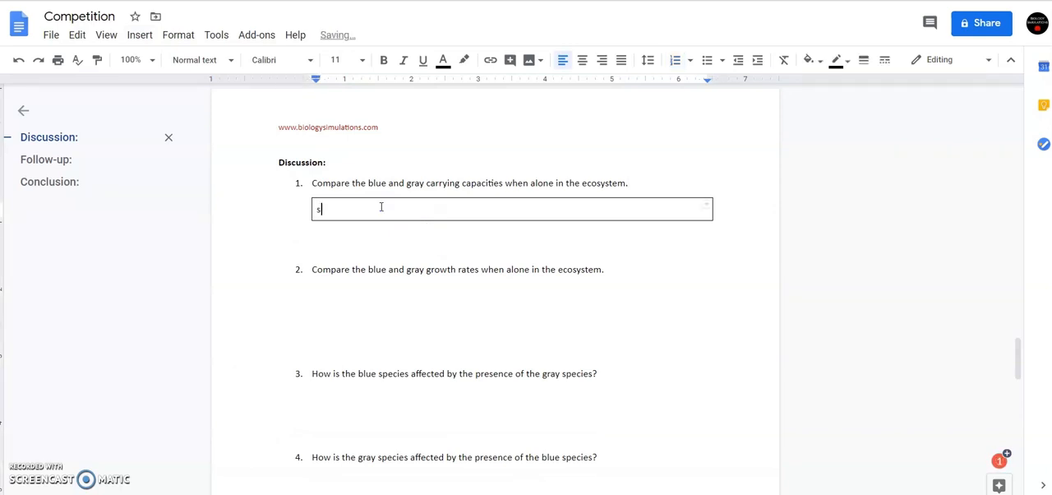
type("tudent")
key("Return")
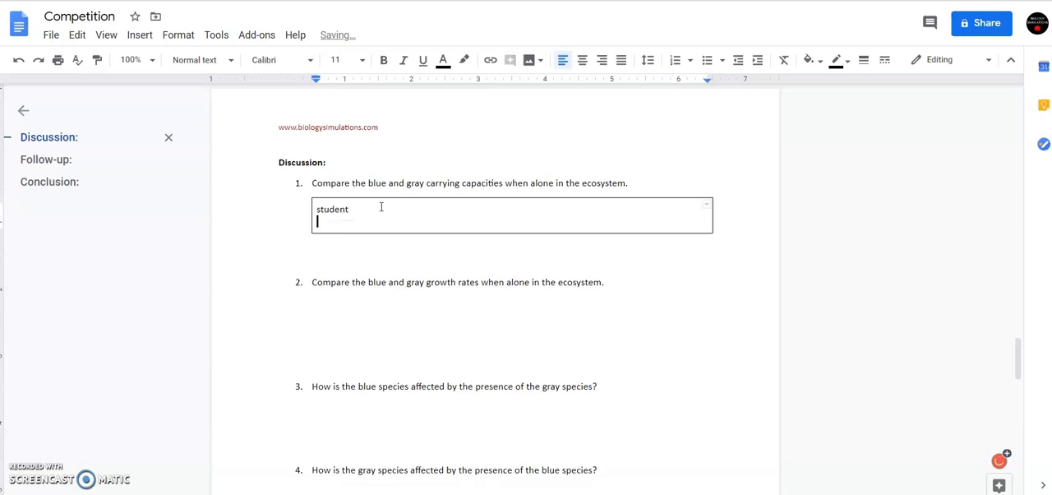
type("answers")
key("Return")
type("here")
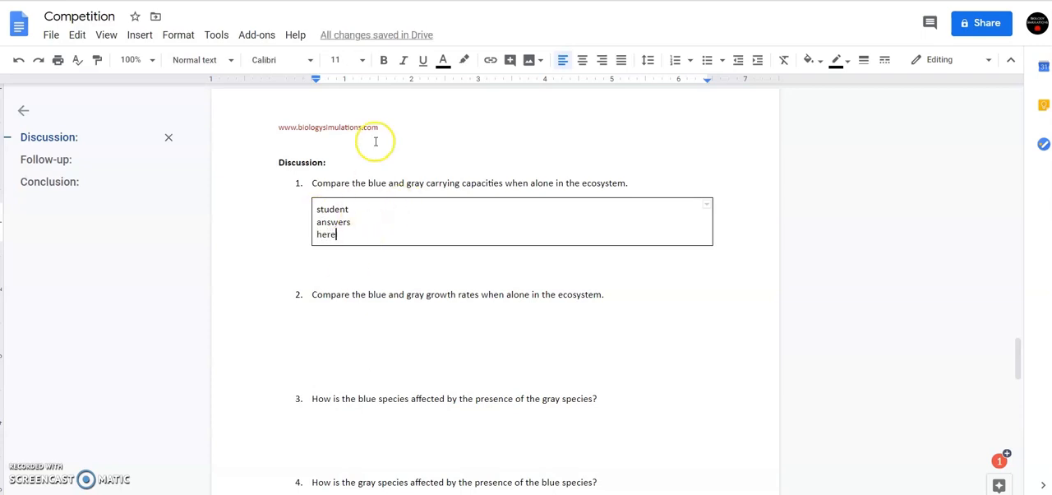
Delete the sample text from the answer box under question 1.
key("BackSpace")
key("BackSpace")
key("BackSpace")
key("BackSpace")
key("BackSpace")
key("BackSpace")
key("BackSpace")
key("BackSpace")
key("BackSpace")
key("BackSpace")
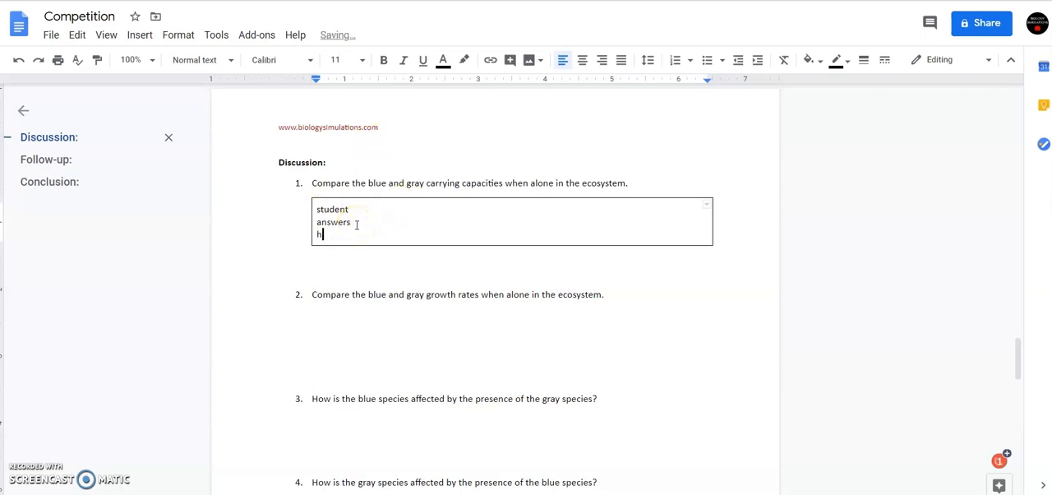
key("BackSpace")
key("BackSpace")
key("BackSpace")
key("BackSpace")
key("BackSpace")
key("BackSpace")
key("BackSpace")
key("BackSpace")
key("BackSpace")
key("BackSpace")
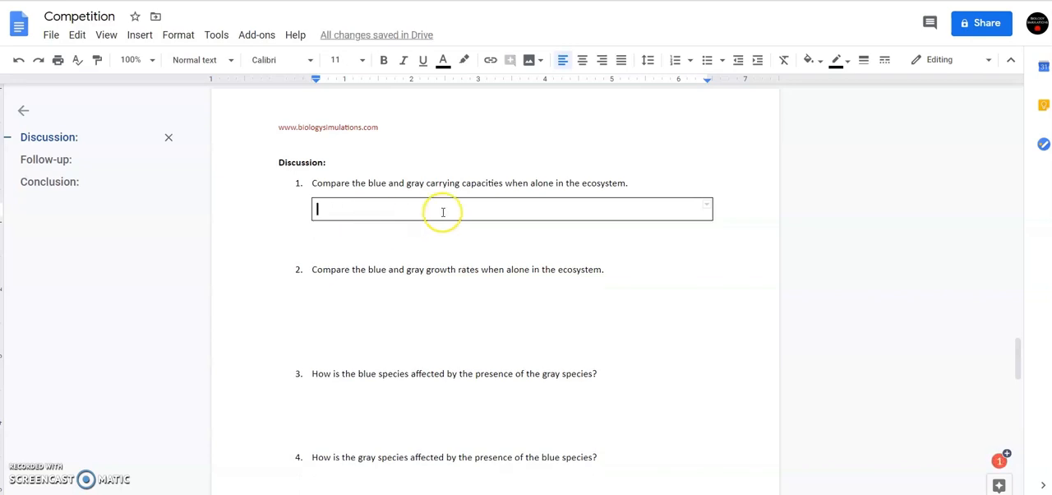
Make the answer box under question 1 several lines tall and shade it light gray.
left_click_drag(465, 221, 470, 279)
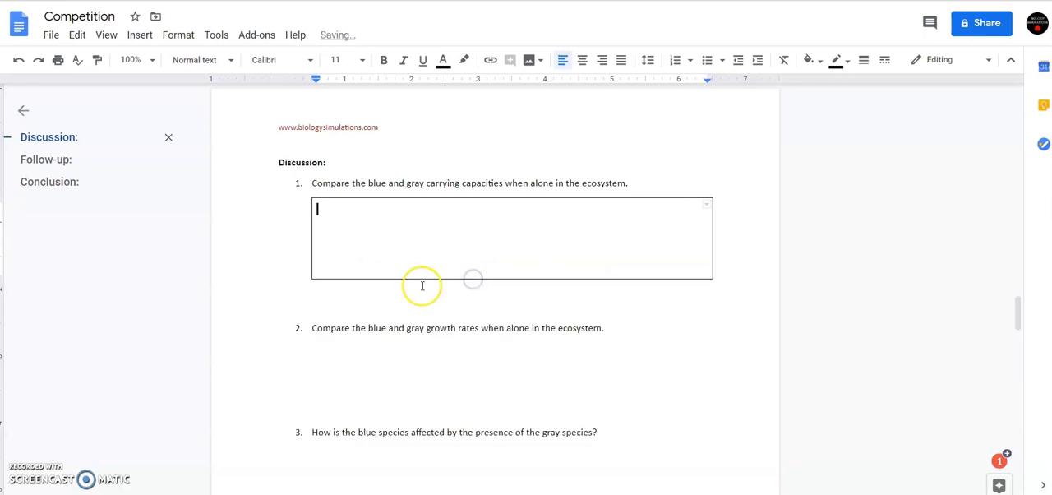
left_click(814, 59)
left_click(941, 107)
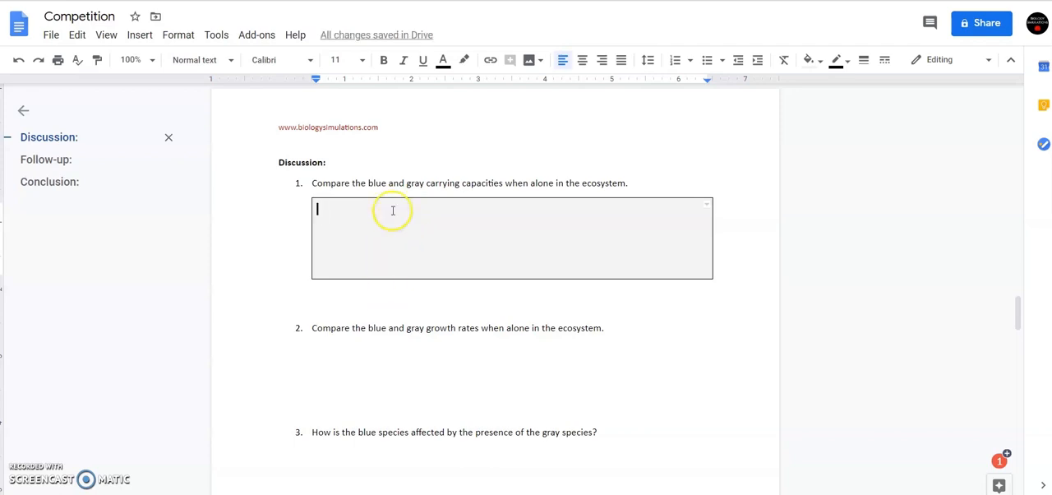
Shrink the shaded answer box under question 1 to about one line and enlarge it back to several lines tall.
left_click(359, 256)
left_click_drag(416, 277, 404, 223)
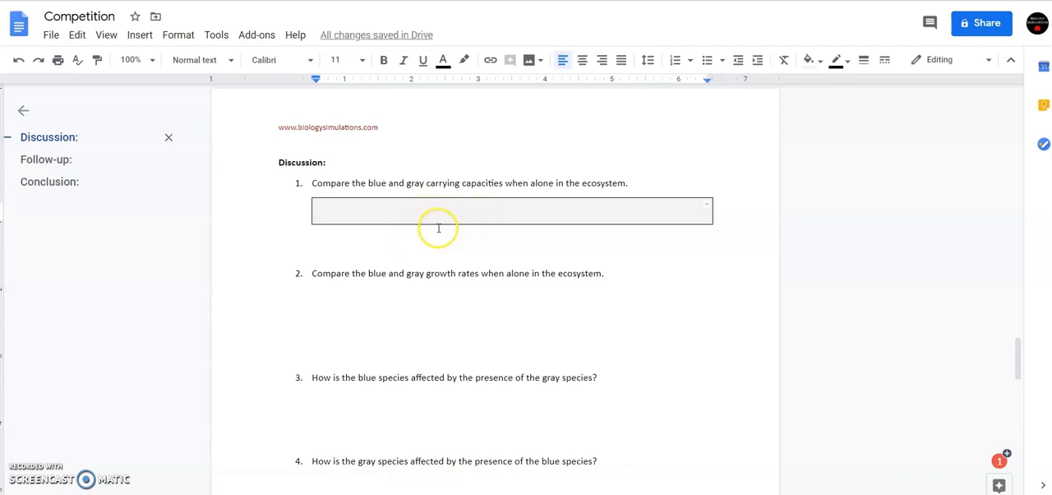
left_click_drag(434, 224, 428, 273)
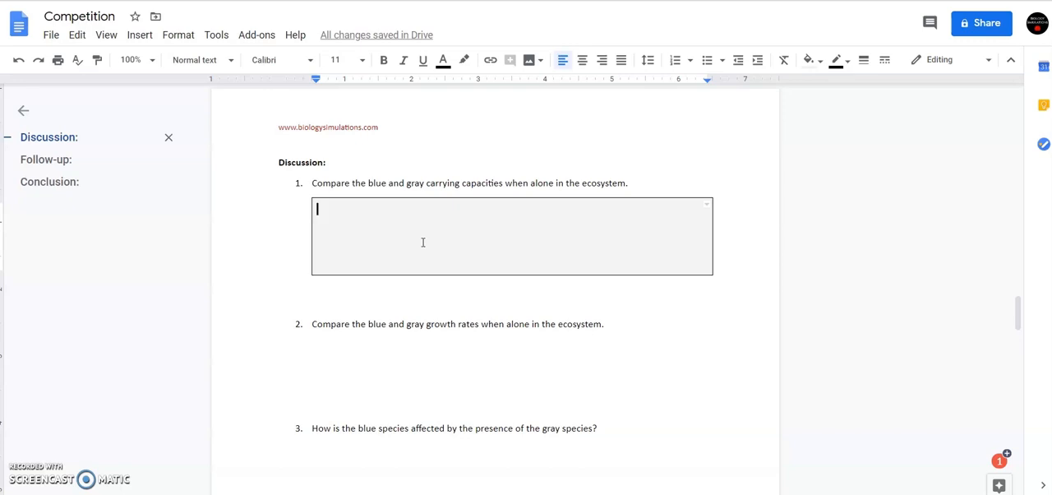
left_click(411, 259)
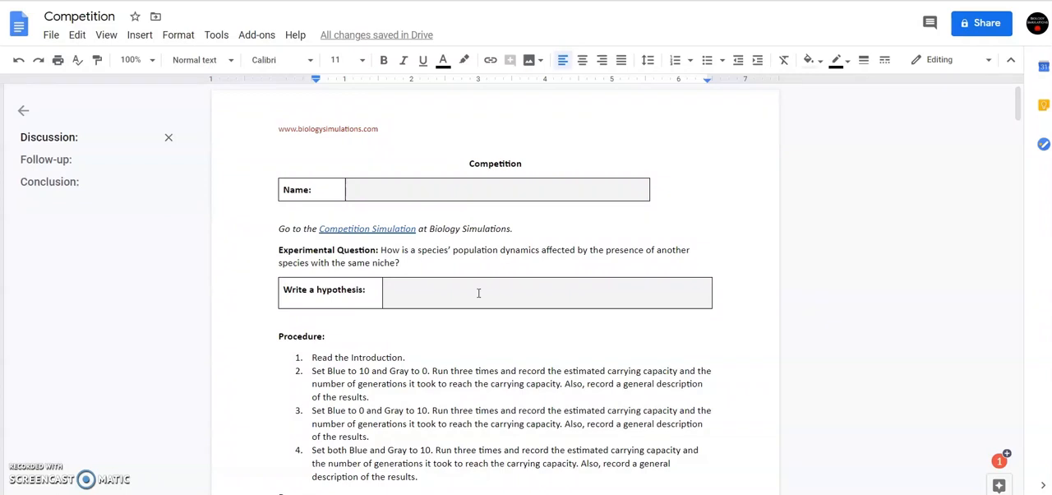
left_click(446, 293)
left_click(51, 36)
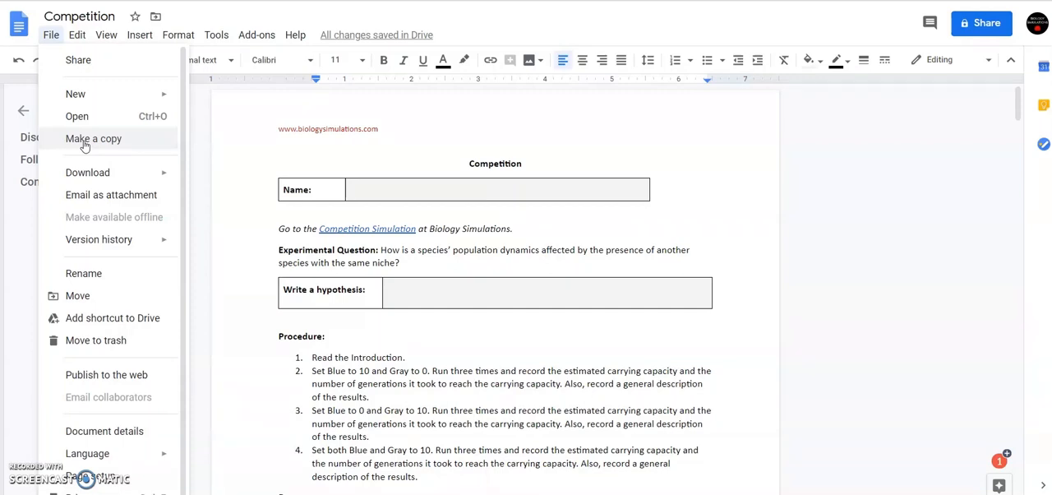
left_click(51, 34)
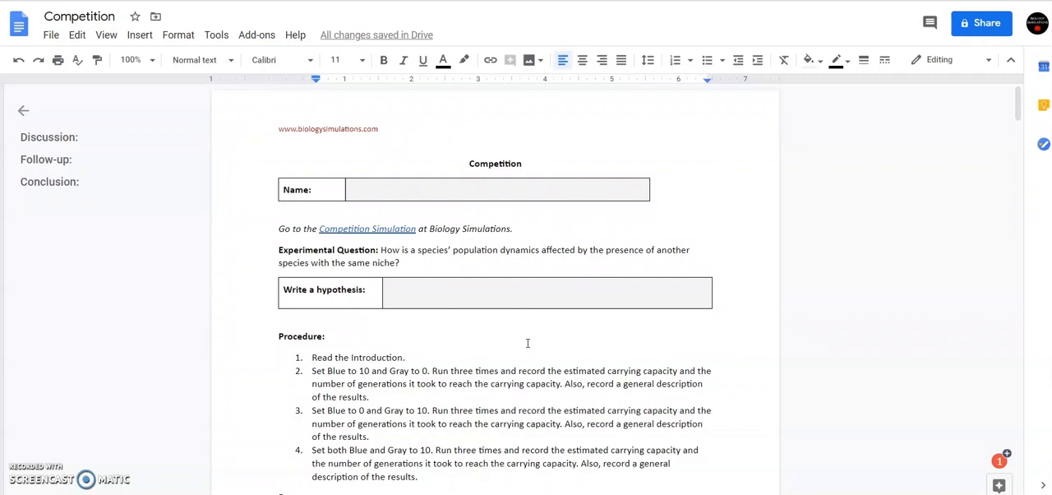
left_click(50, 35)
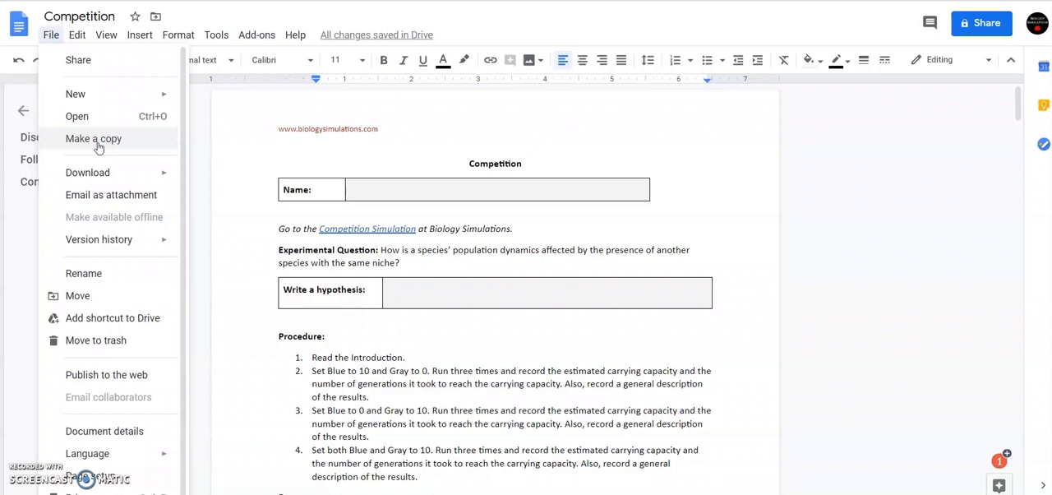
left_click(516, 257)
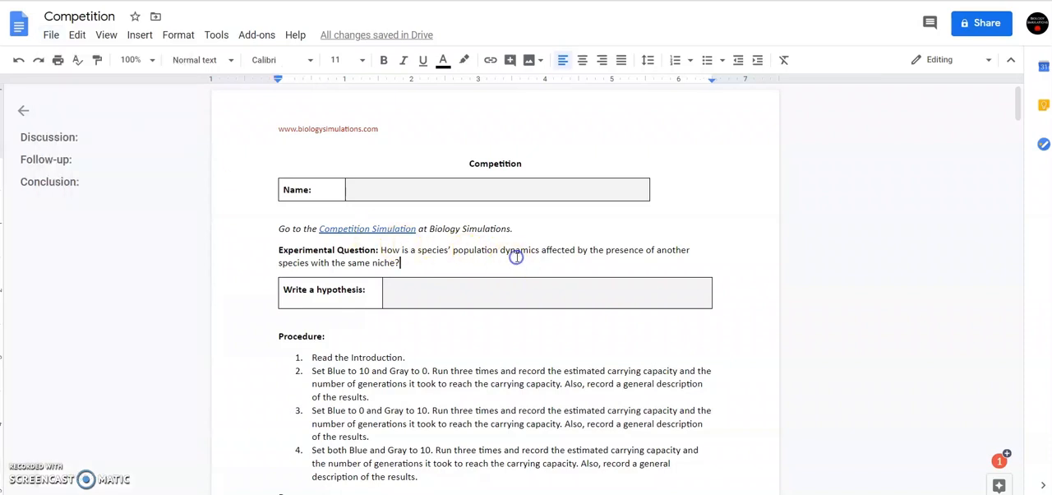